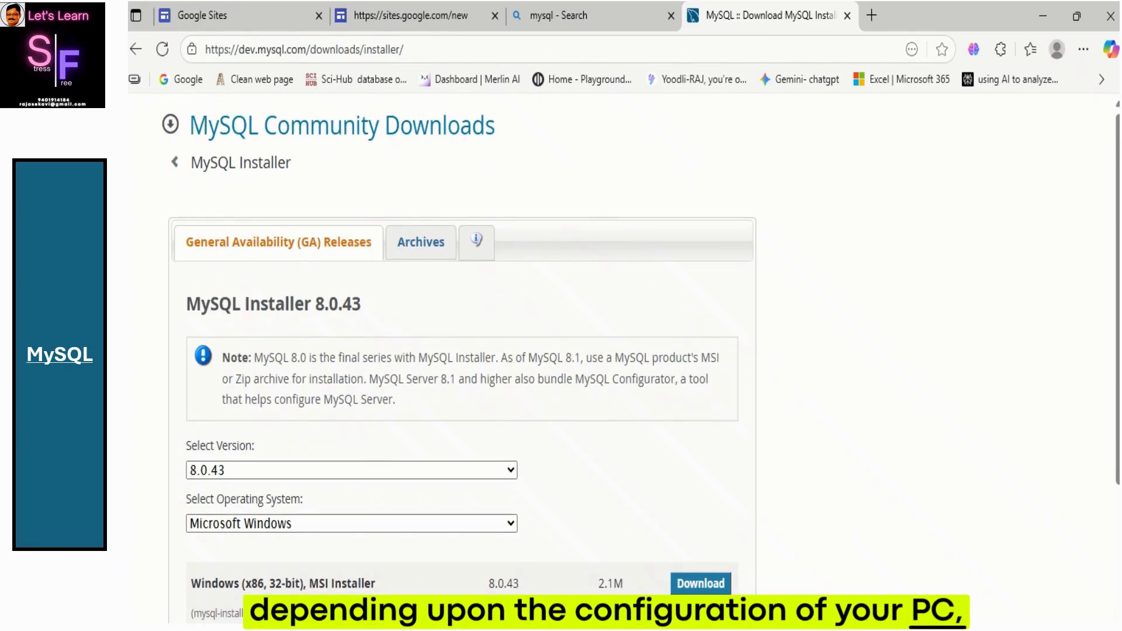
pyautogui.scroll(-5, 676, 529)
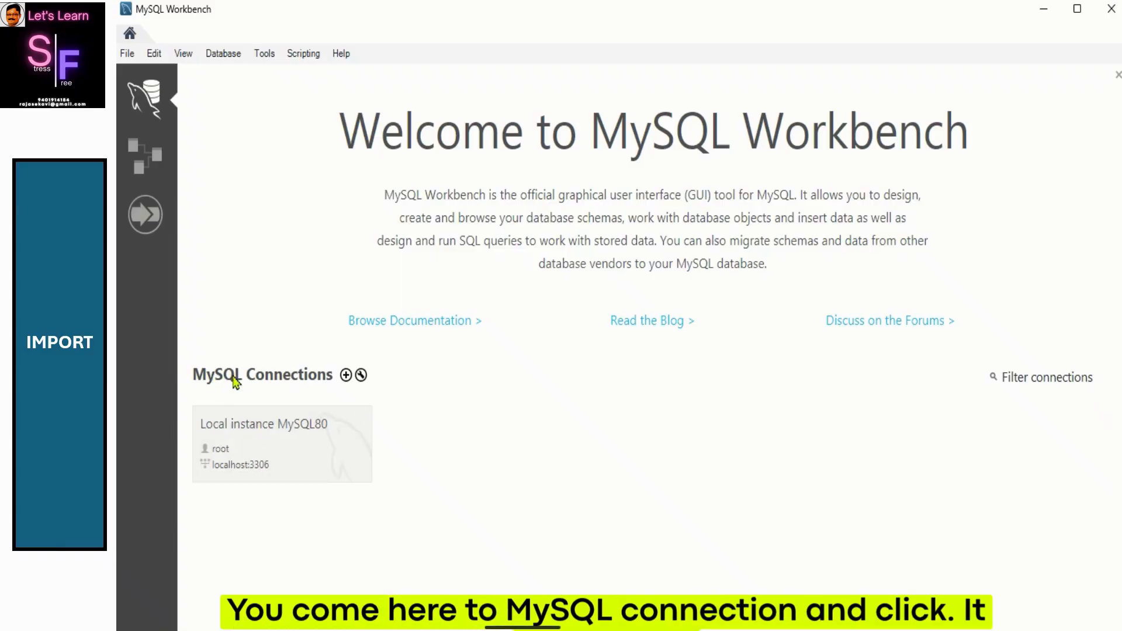
# Step: Open the Local instance MySQL80 connection and go to Data Import/Restore in the administration section
pyautogui.click(304, 429)
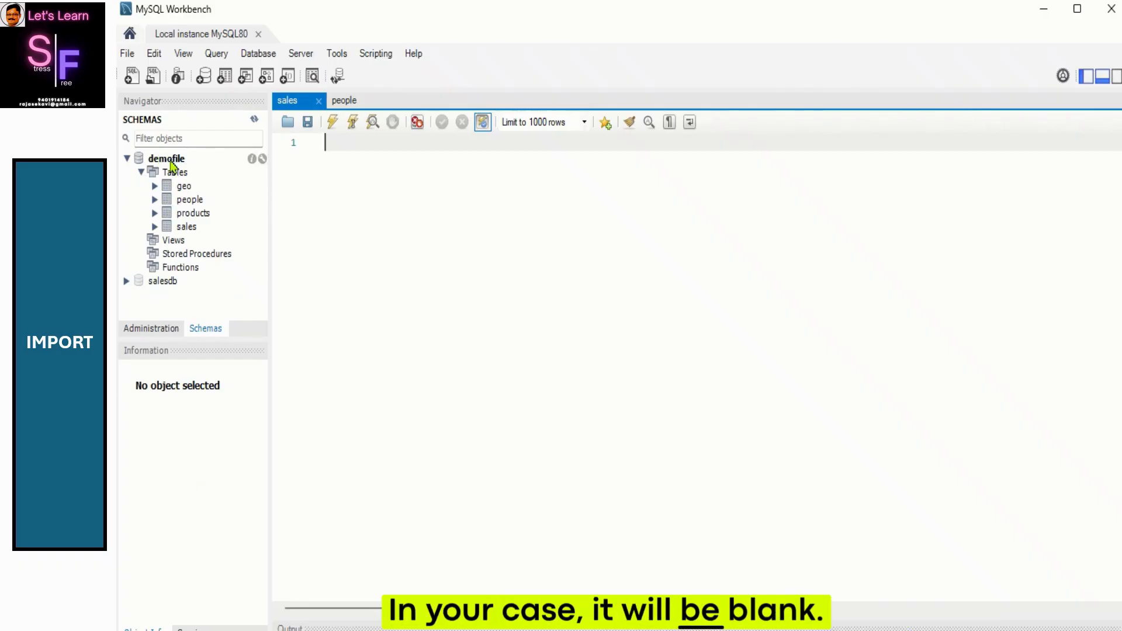
pyautogui.click(143, 331)
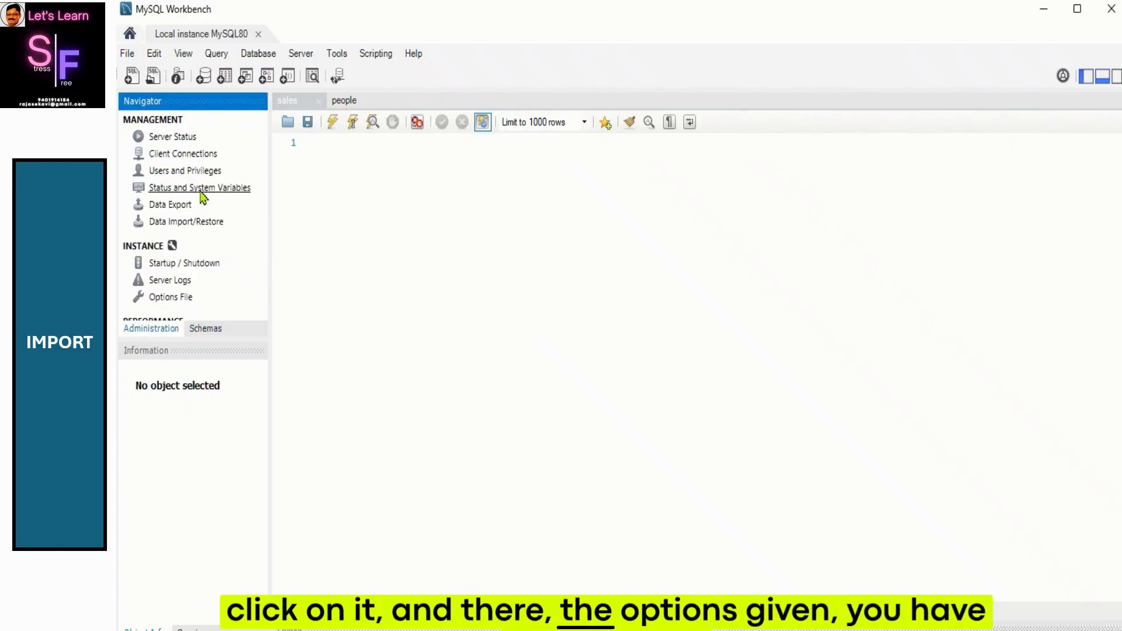
pyautogui.click(186, 222)
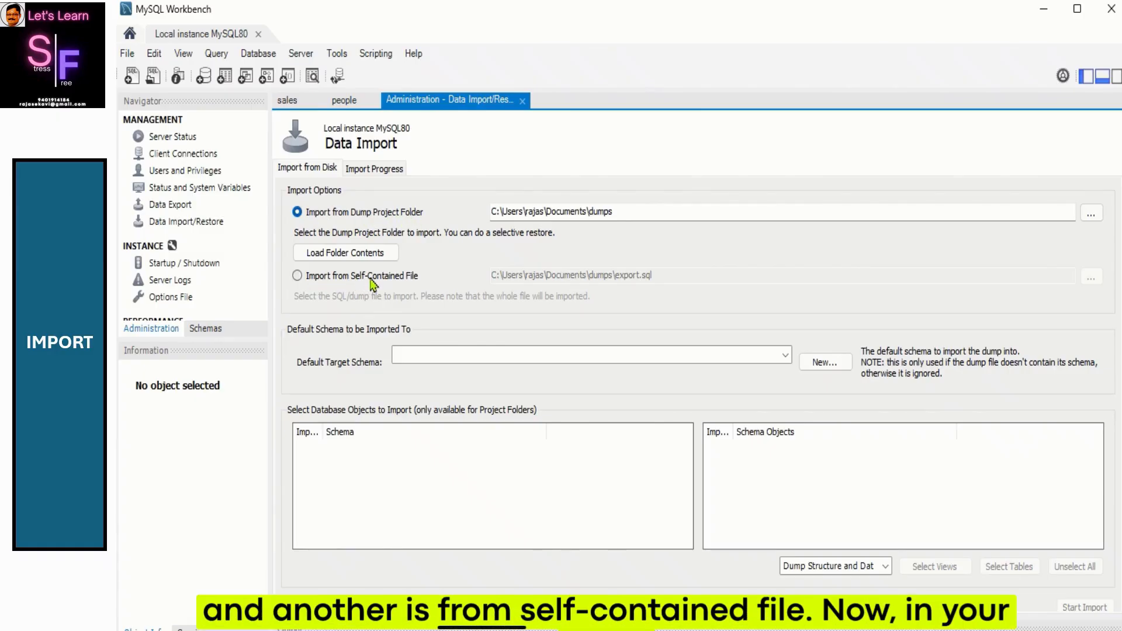
# Step: Choose Import from Self-Contained File and select demofile.sql from the SQL METADATA folder
pyautogui.click(297, 276)
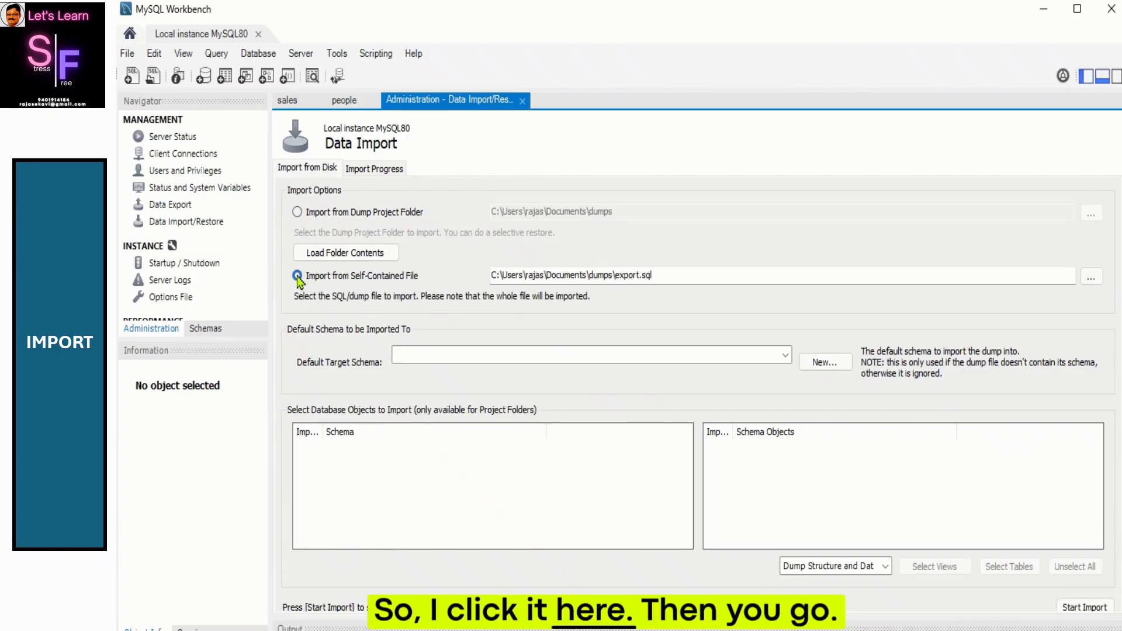
pyautogui.click(1091, 277)
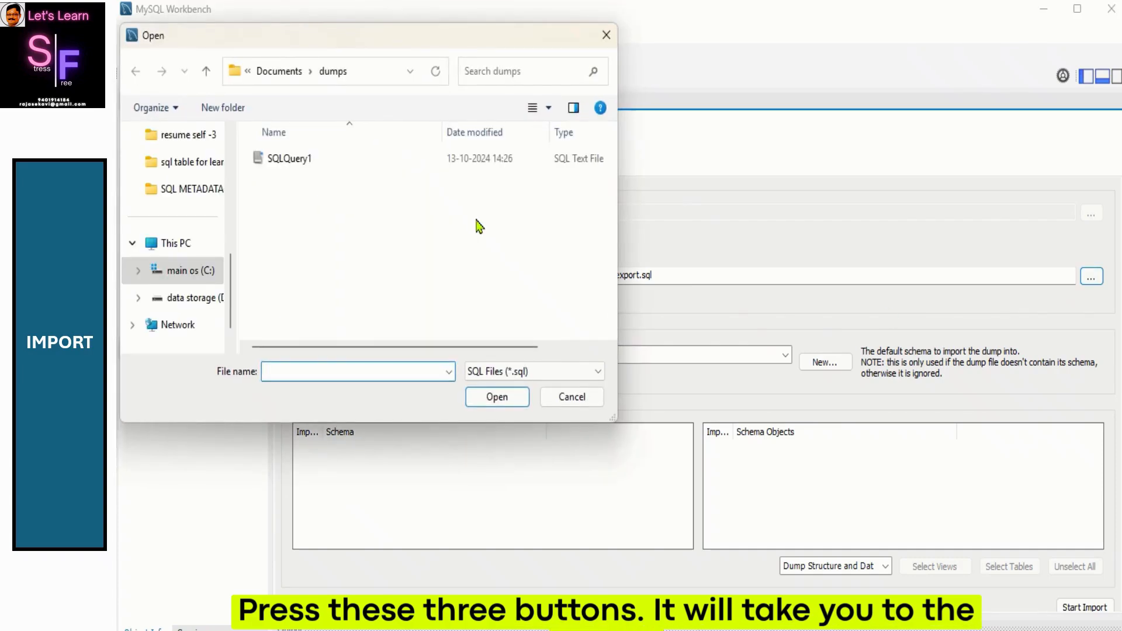
pyautogui.click(201, 193)
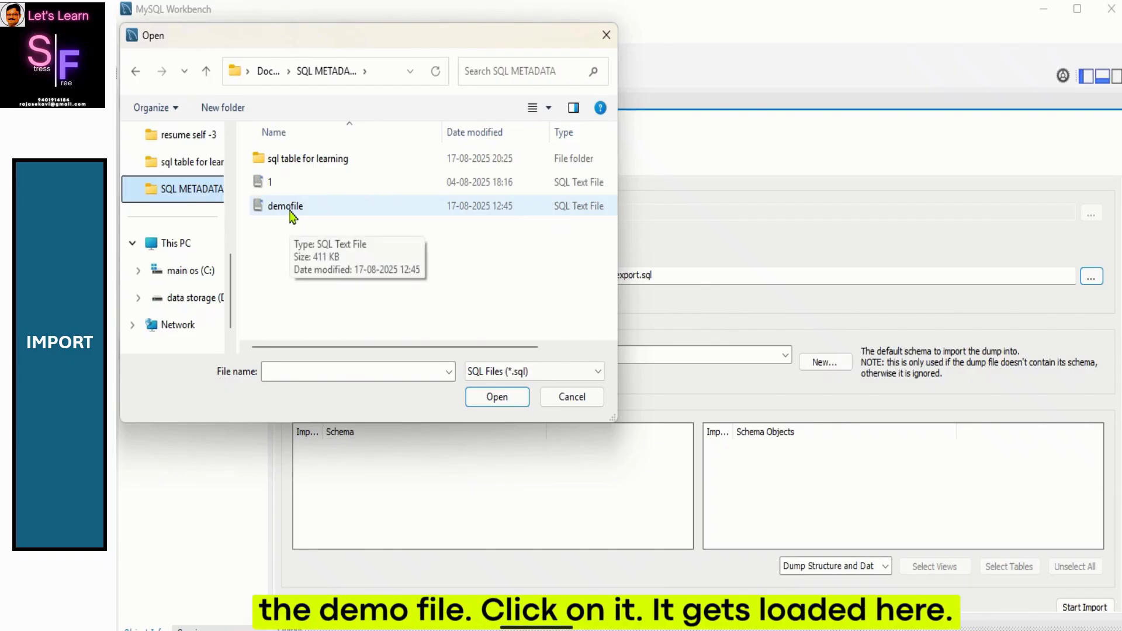
pyautogui.click(292, 215)
pyautogui.click(483, 400)
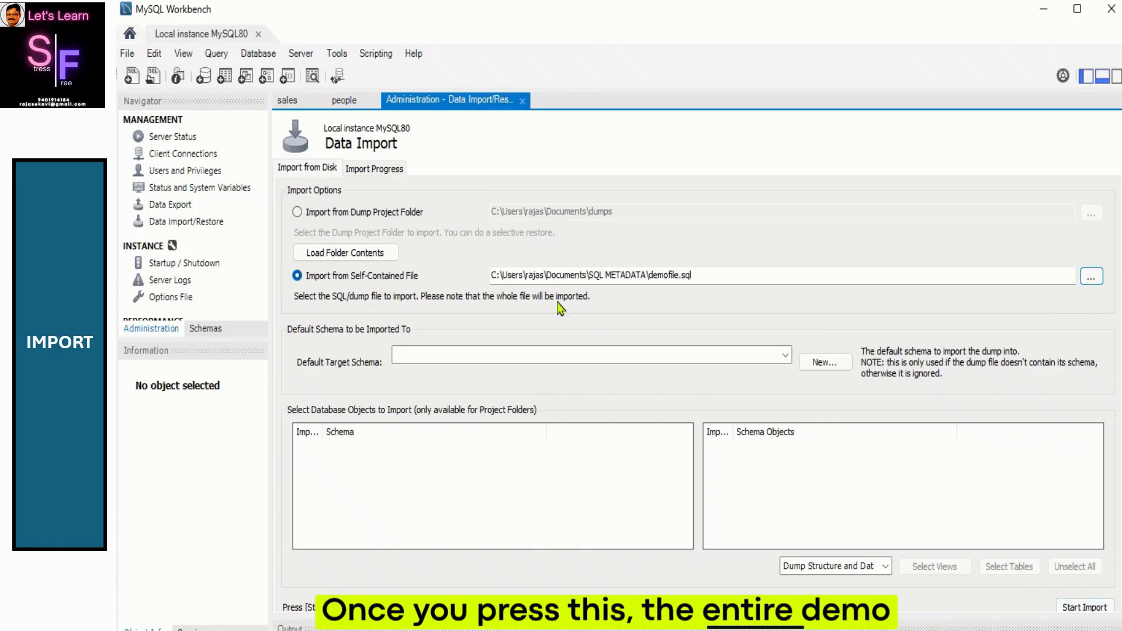
# Step: Return to the schema list and open two new SQL query tabs
pyautogui.click(221, 331)
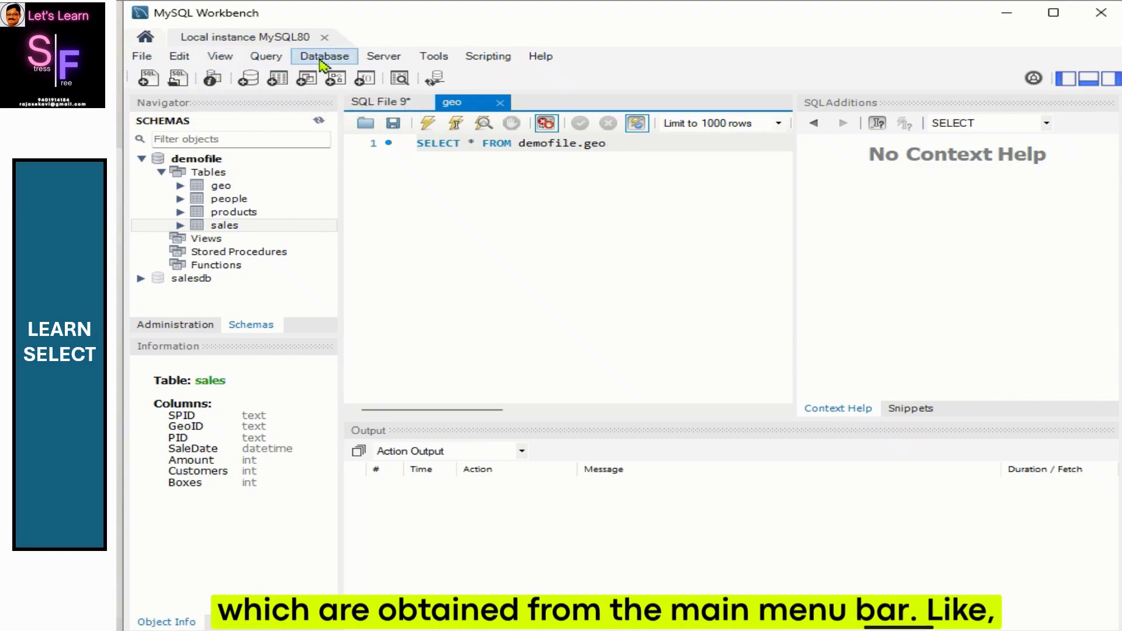
pyautogui.click(147, 59)
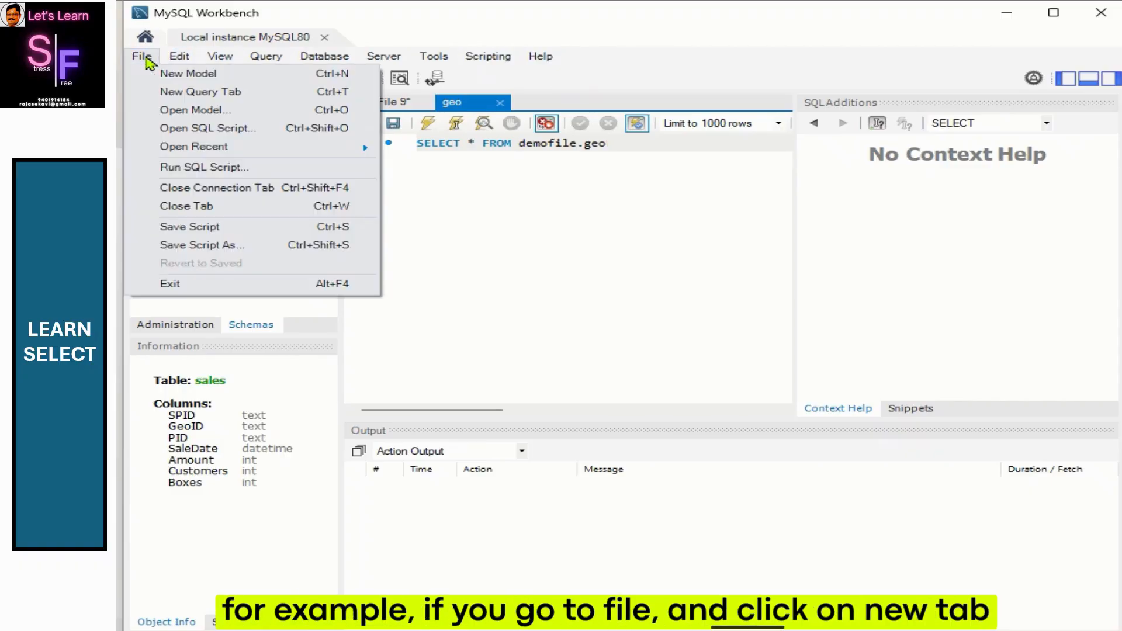
pyautogui.click(175, 93)
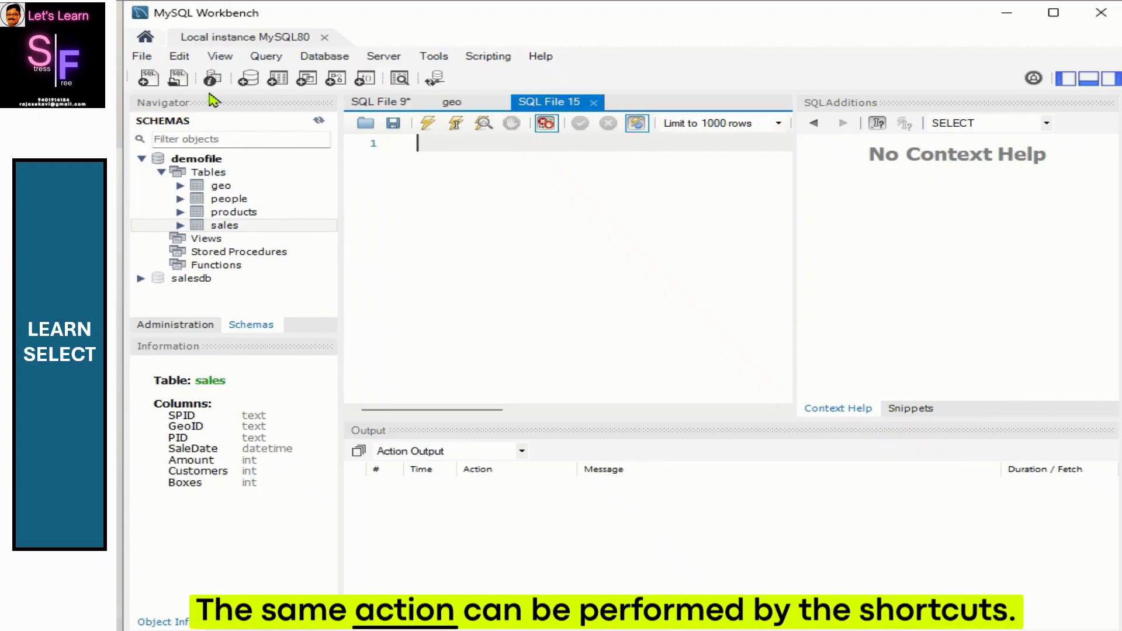
pyautogui.click(151, 78)
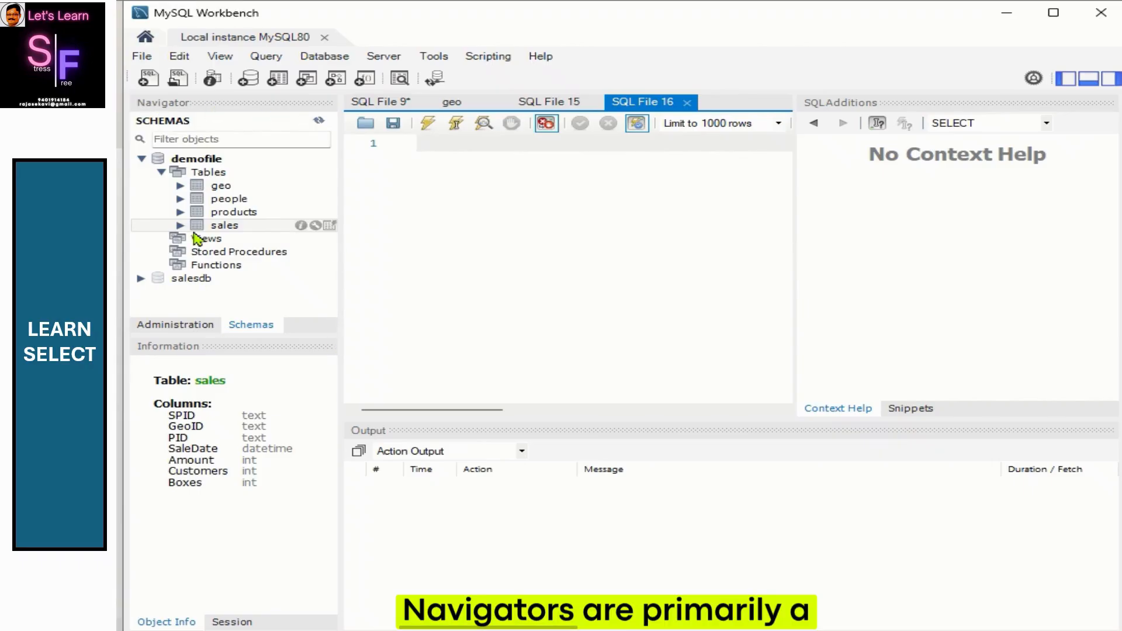
# Step: Browse the navigator by collapsing demofile, switching to administration and back, and expanding demofile again
pyautogui.click(142, 158)
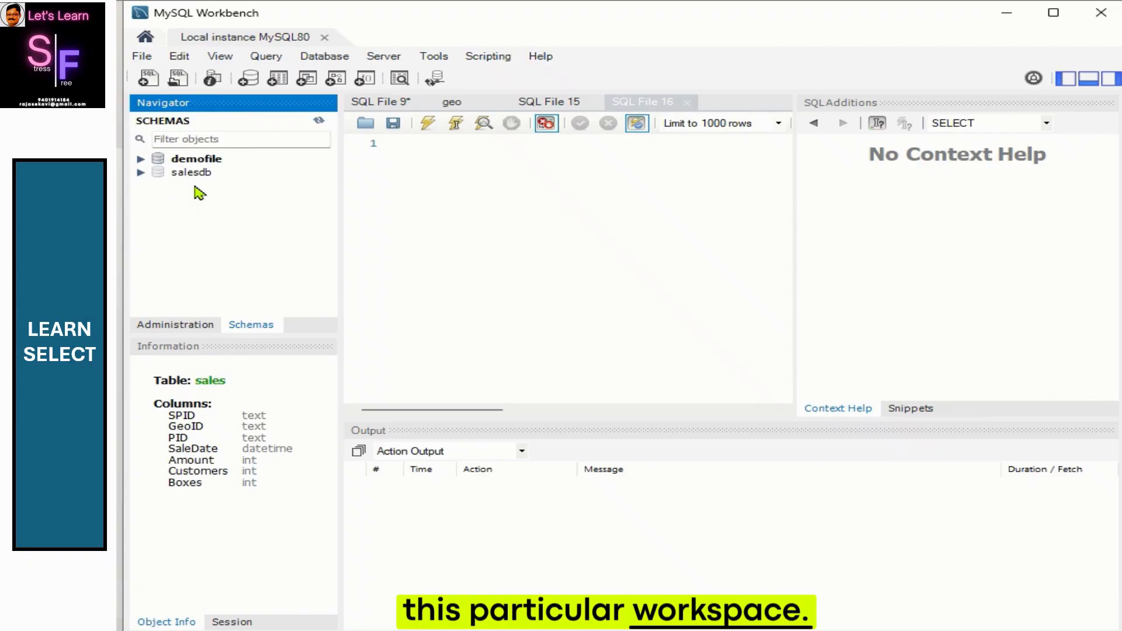
pyautogui.click(201, 332)
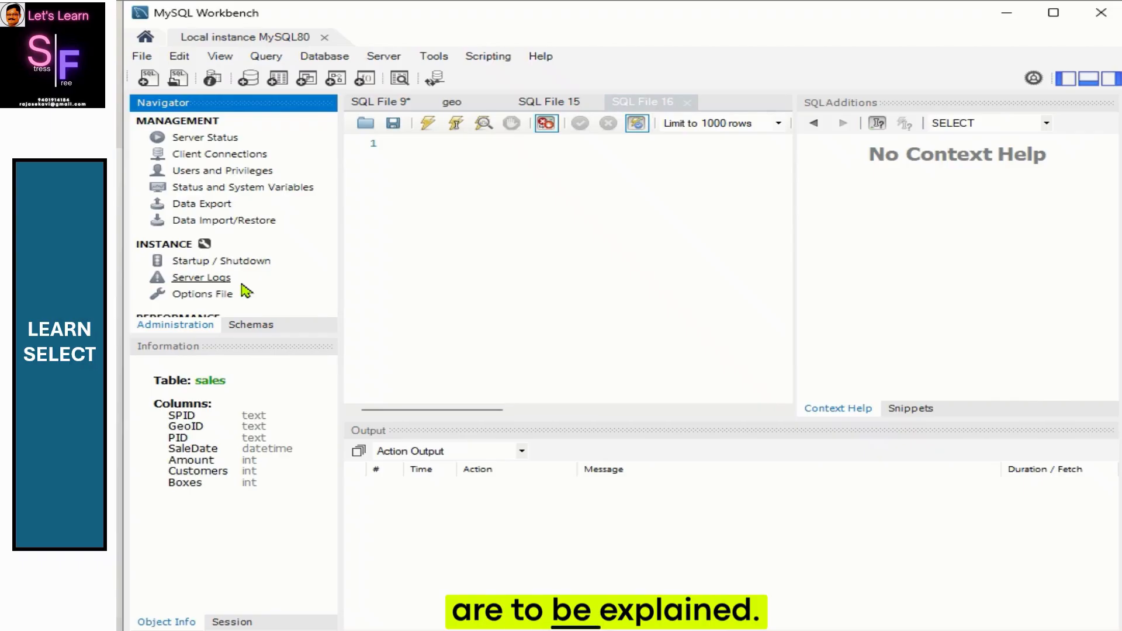
pyautogui.click(256, 328)
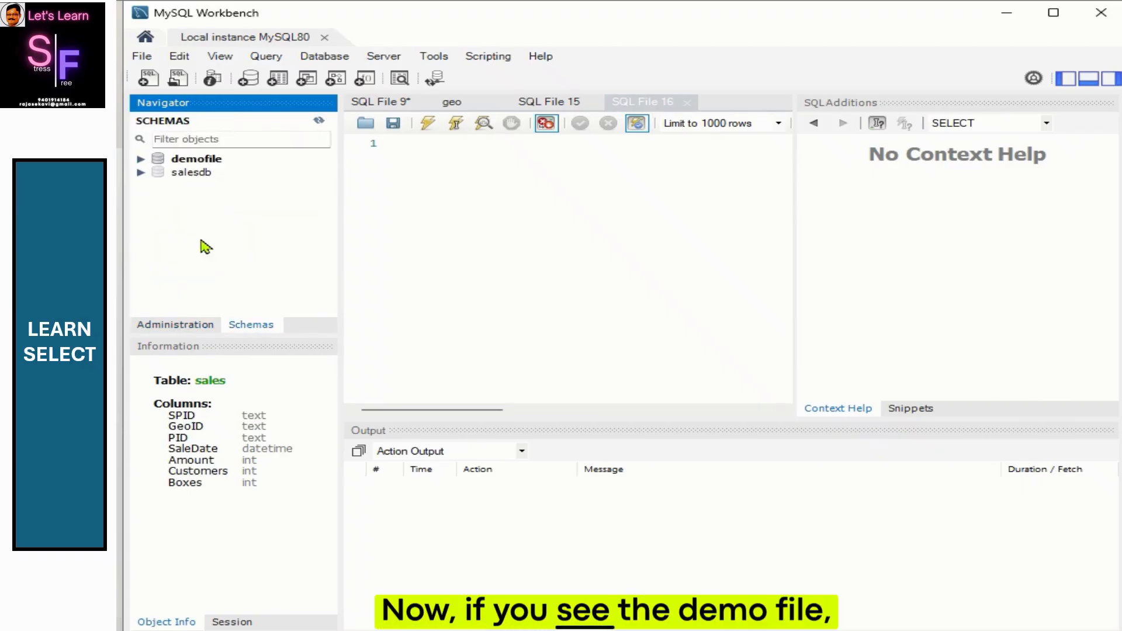
pyautogui.click(141, 158)
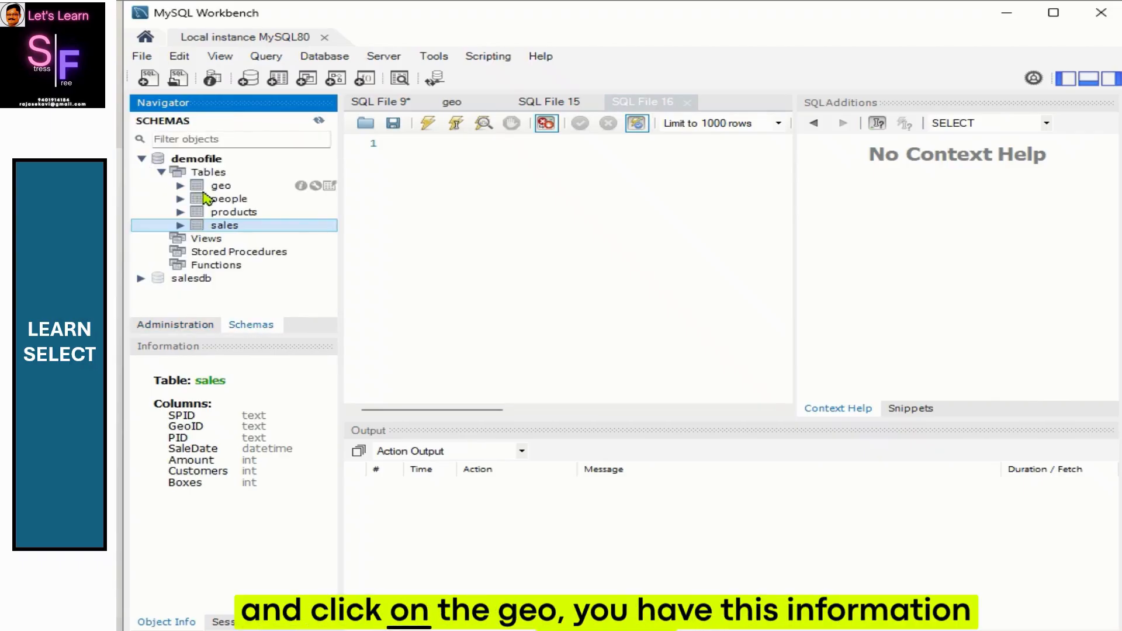
# Step: Select the geo table and query all of its rows
pyautogui.click(222, 186)
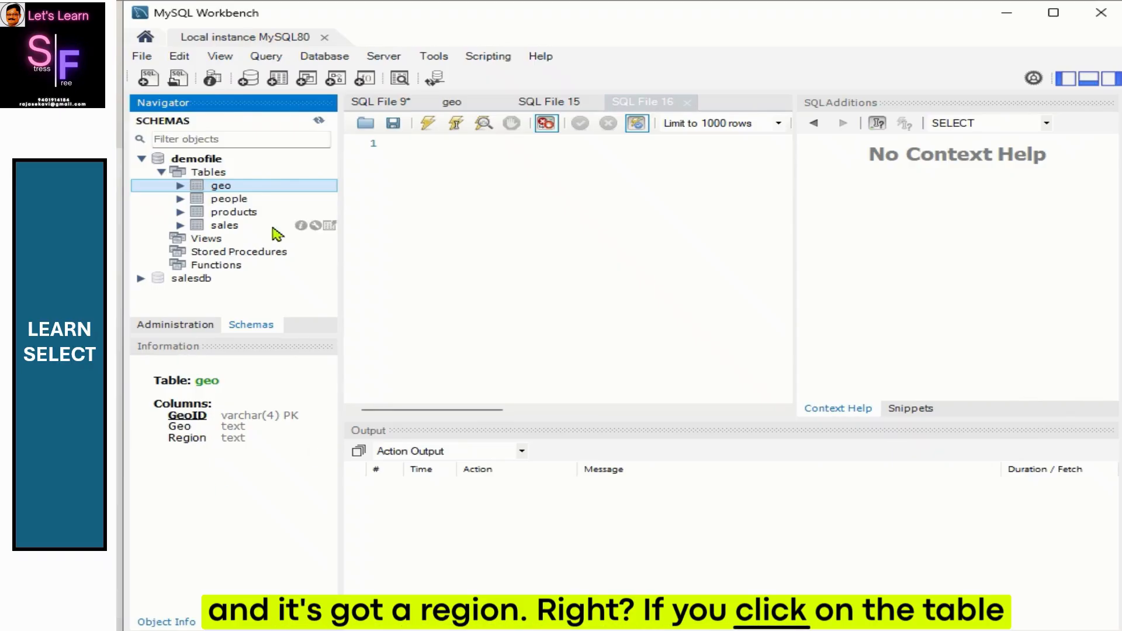
pyautogui.click(328, 187)
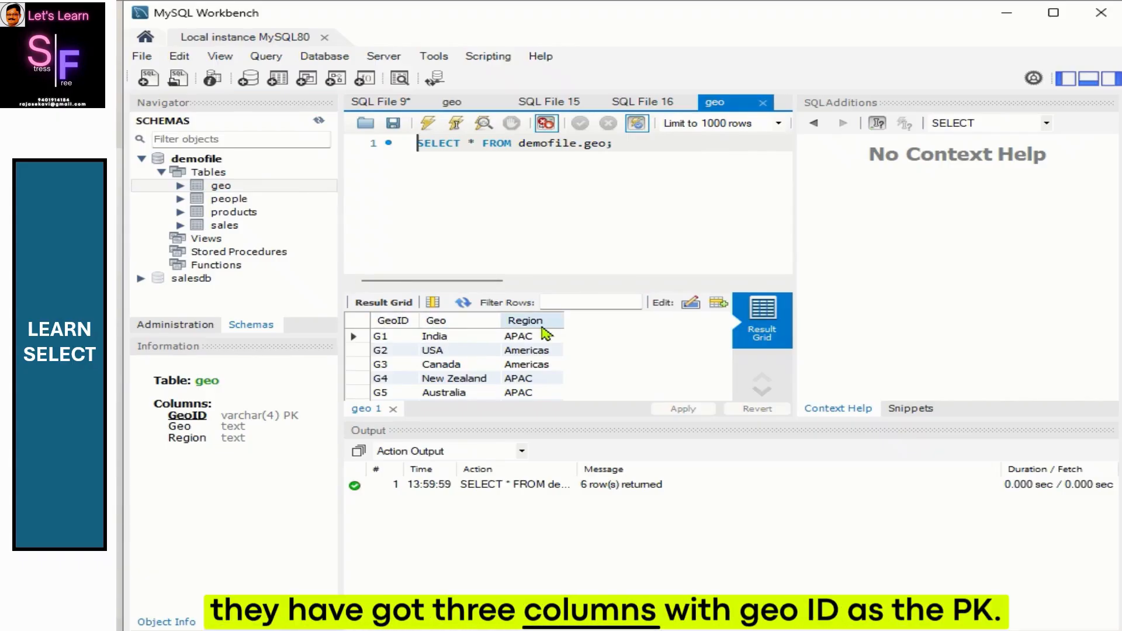
pyautogui.click(302, 420)
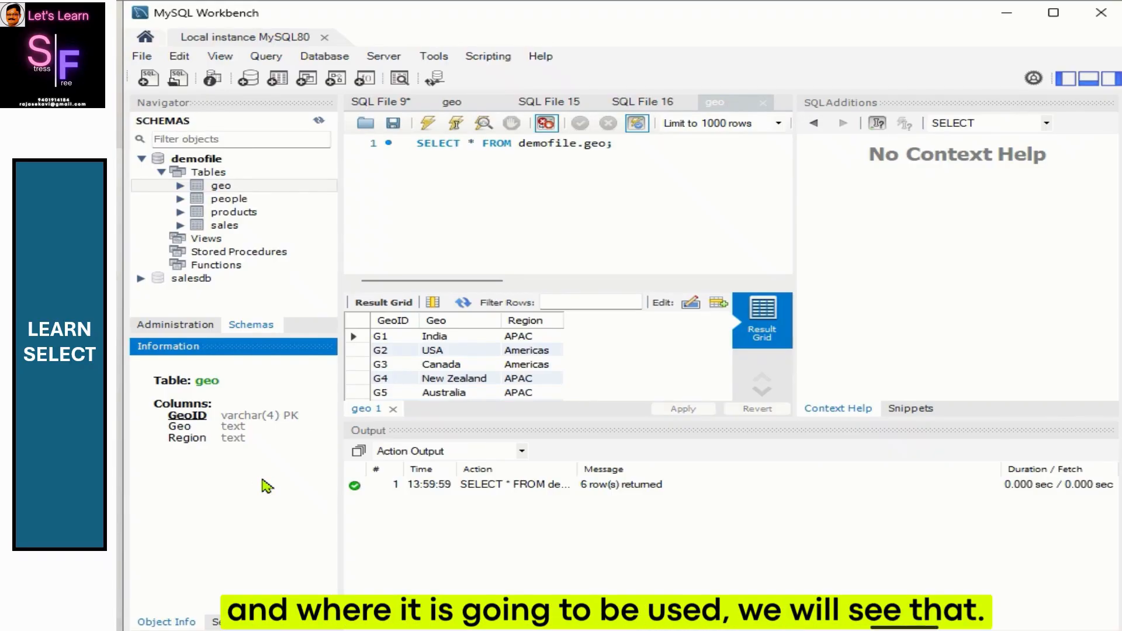
# Step: Inspect the column information of the people, products and sales tables
pyautogui.click(230, 200)
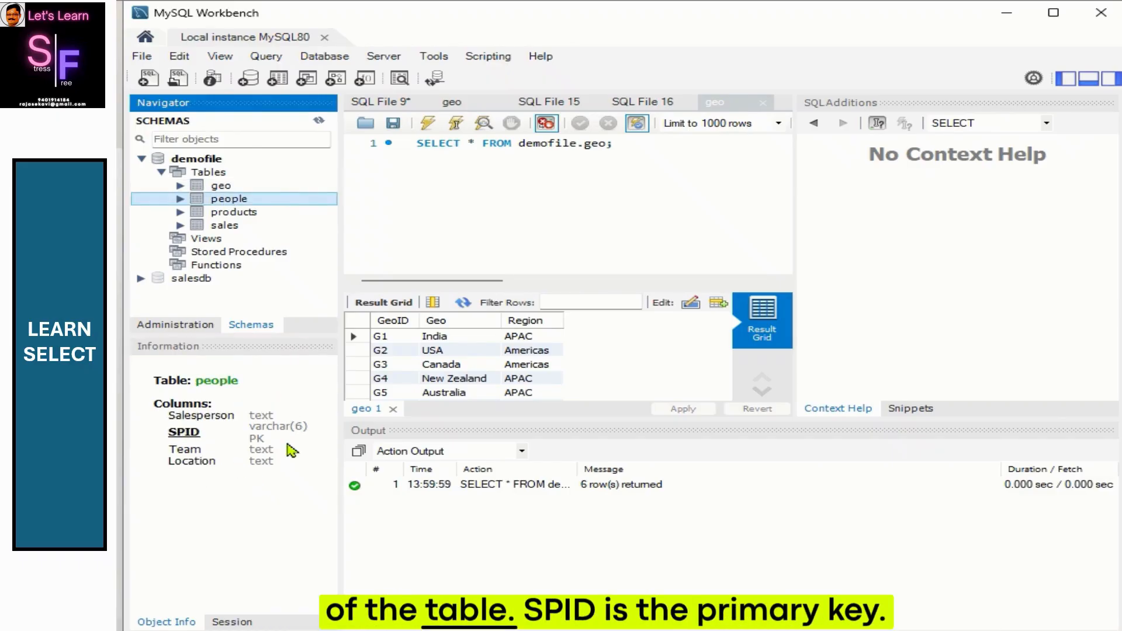
pyautogui.click(237, 212)
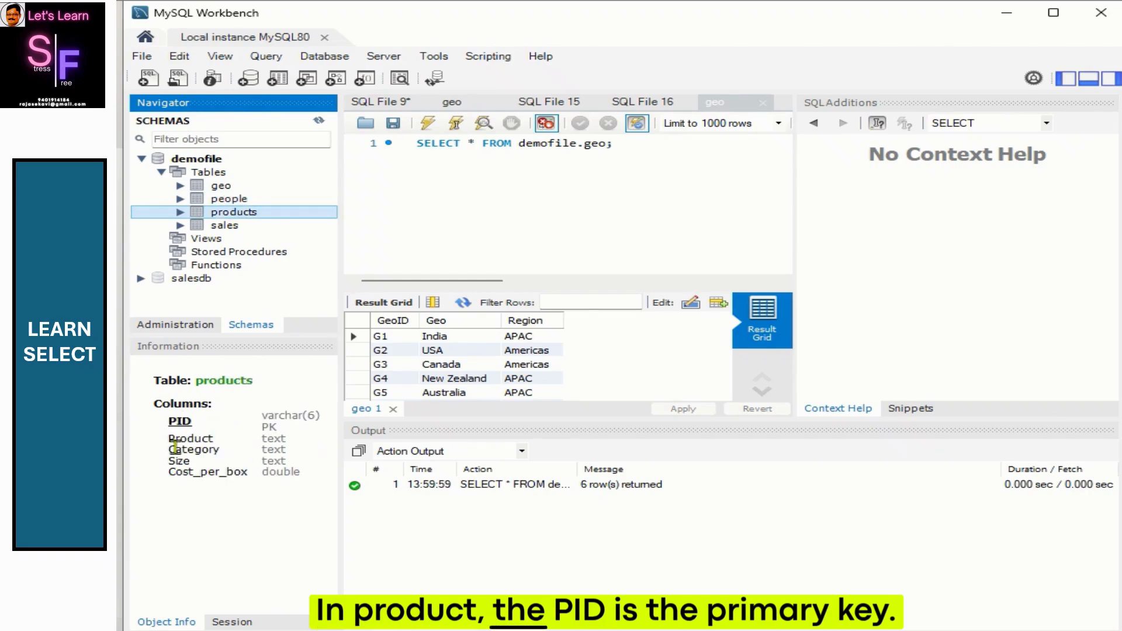
pyautogui.click(247, 225)
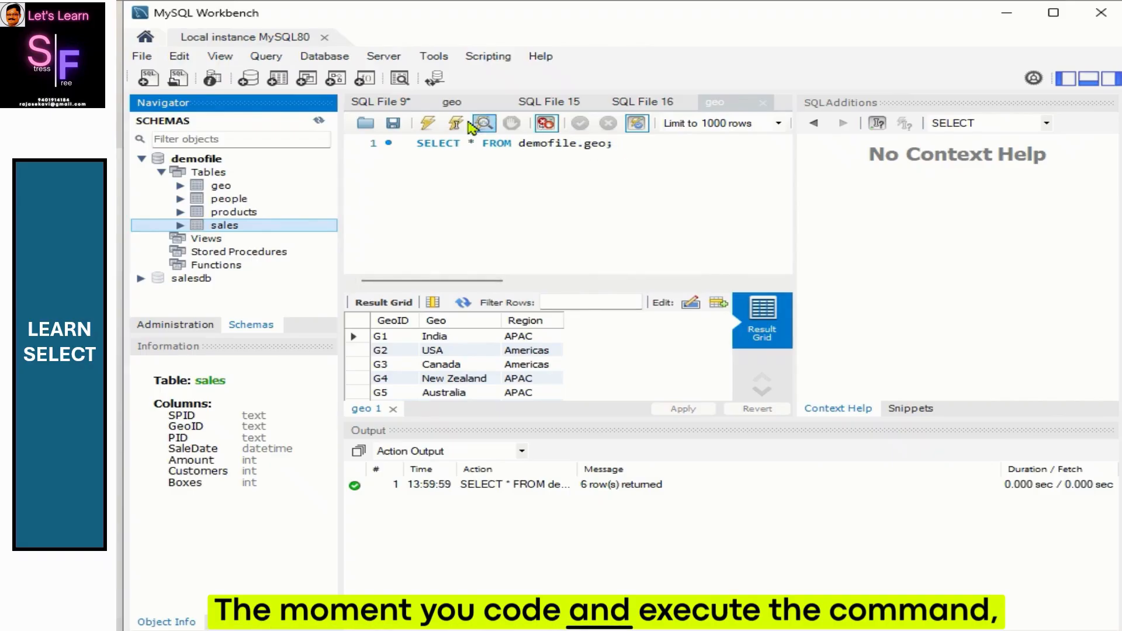
# Step: Execute the geo SELECT query again
pyautogui.click(430, 123)
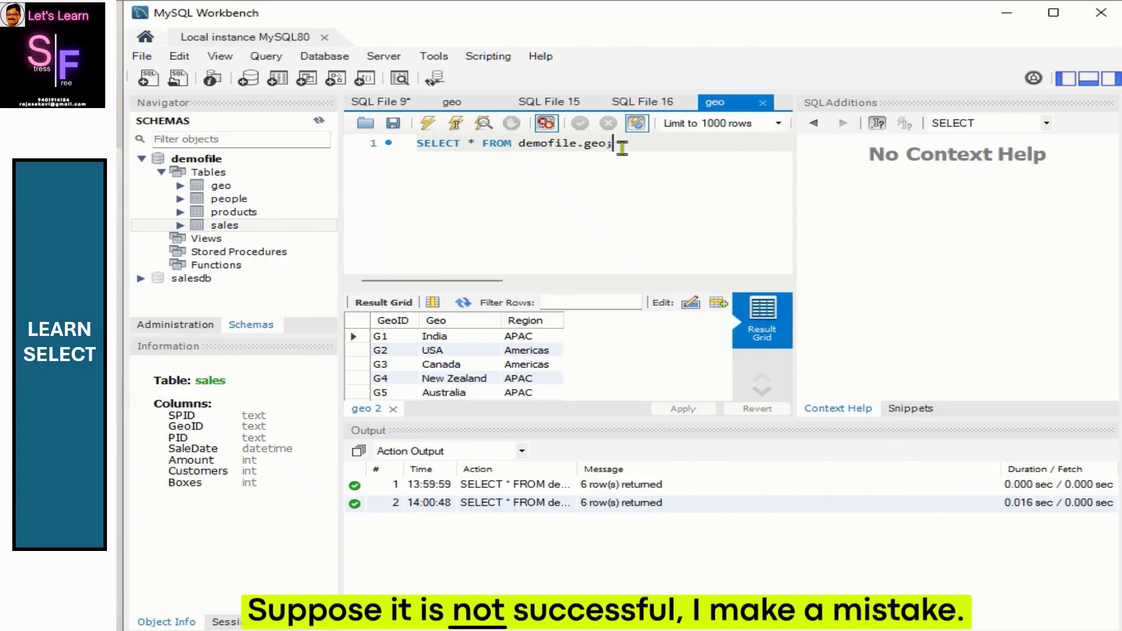
# Step: Test a faulty query by adding a stray 2 to the geo SELECT, executing it, and removing it
pyautogui.press('BackSpace')
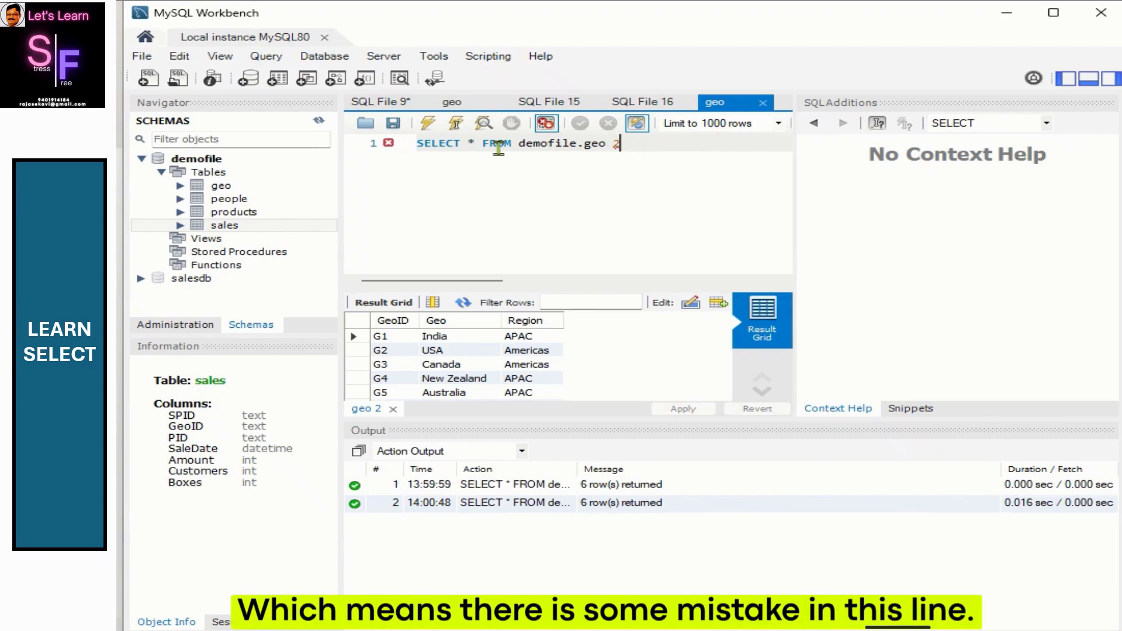
pyautogui.click(429, 124)
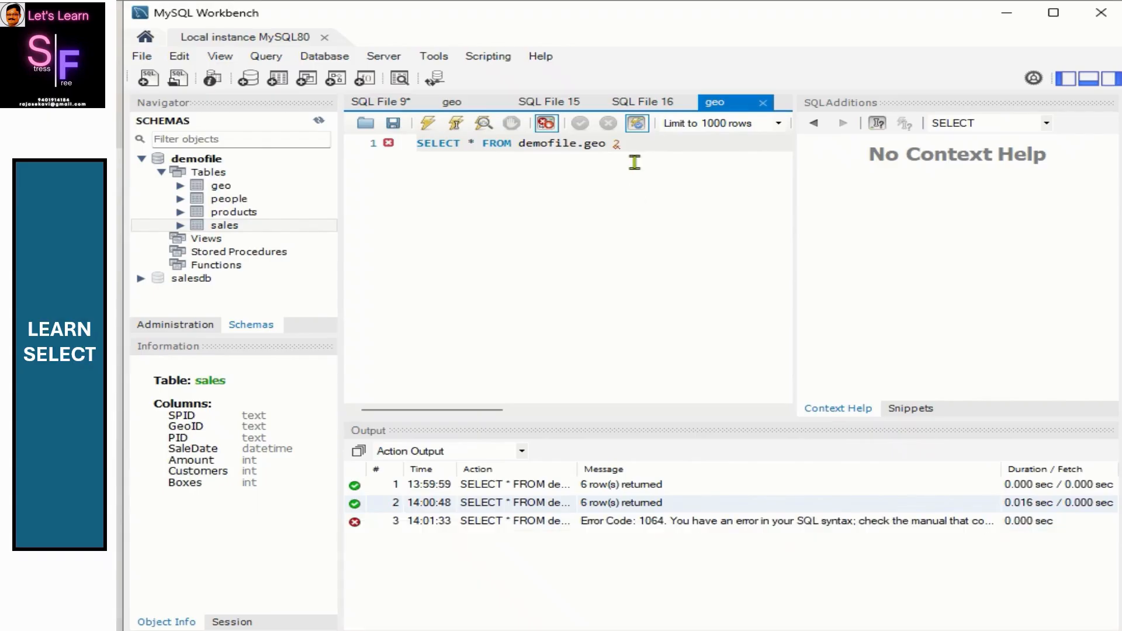
pyautogui.press('BackSpace')
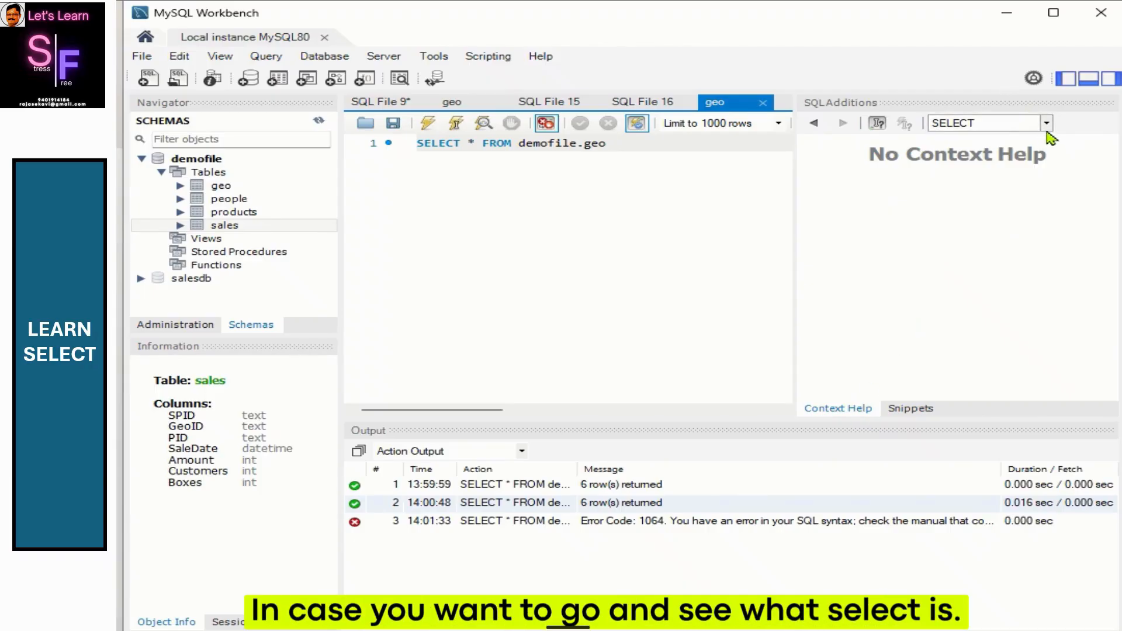
# Step: Open the context help for SELECT syntax and read through it
pyautogui.click(1046, 123)
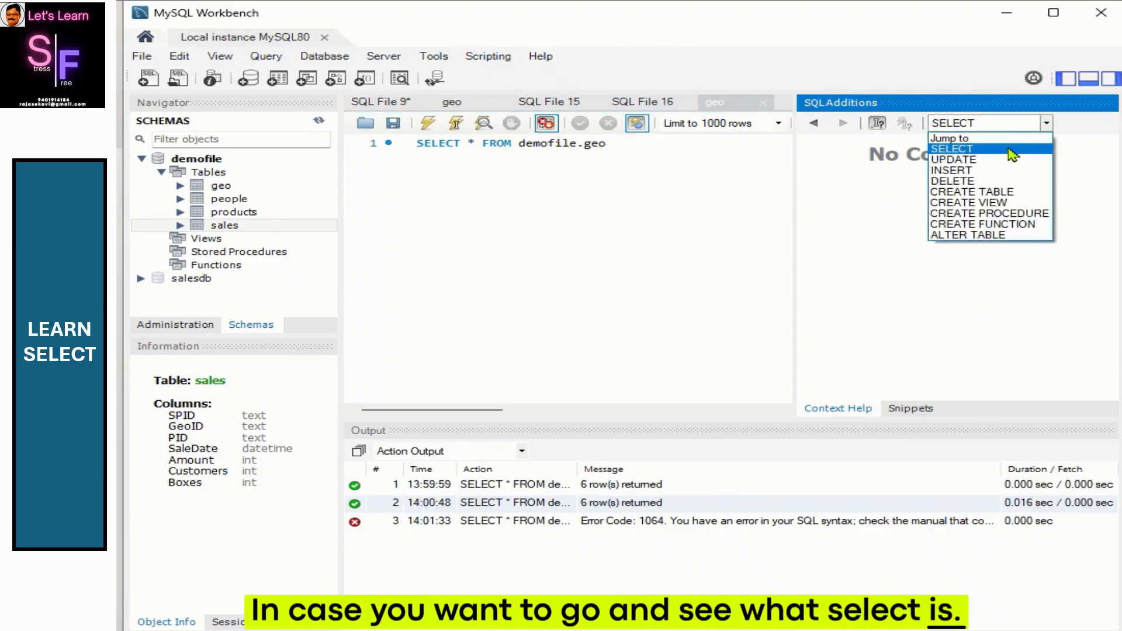
pyautogui.click(1005, 149)
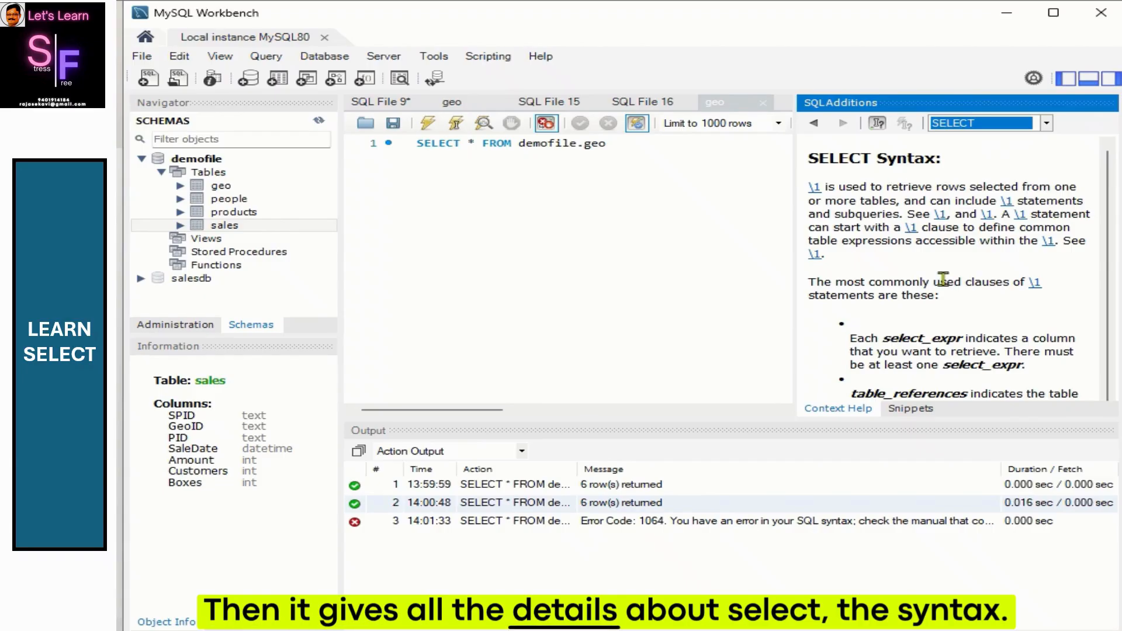
pyautogui.scroll(-10, 980, 287)
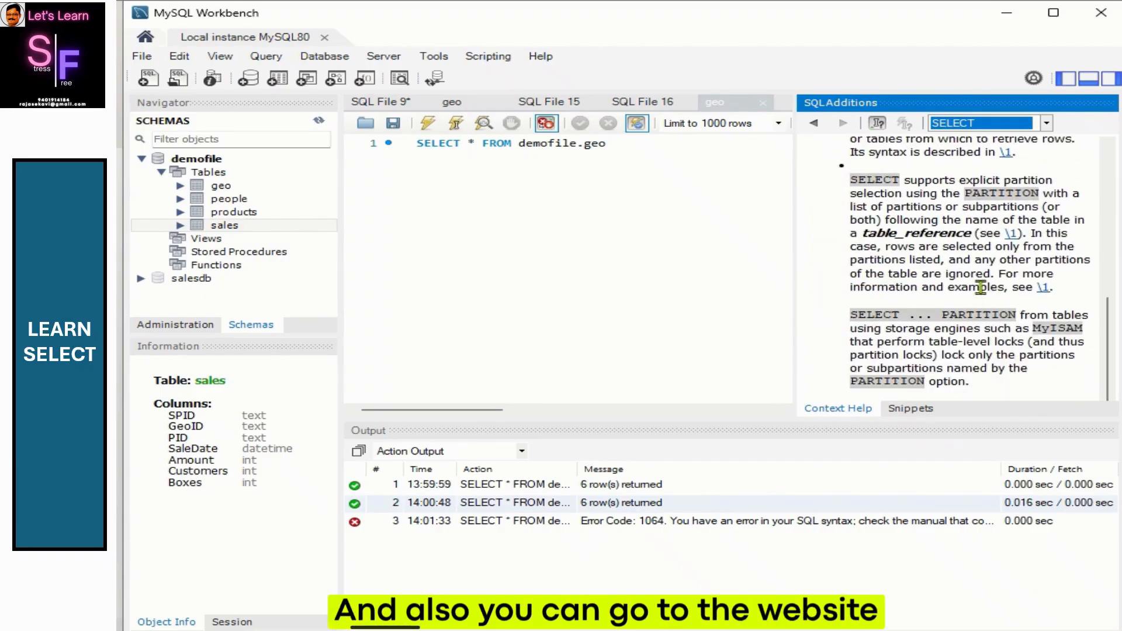
pyautogui.click(1011, 236)
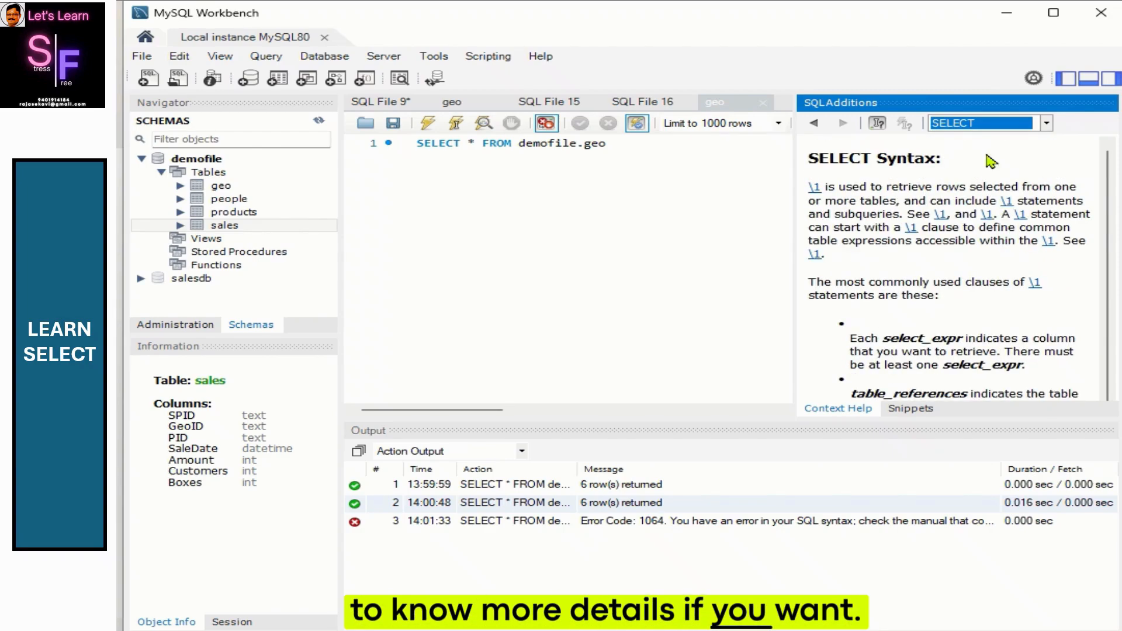
# Step: Execute the snippet 'top 10 spid from total sales' from My Snippets
pyautogui.click(921, 410)
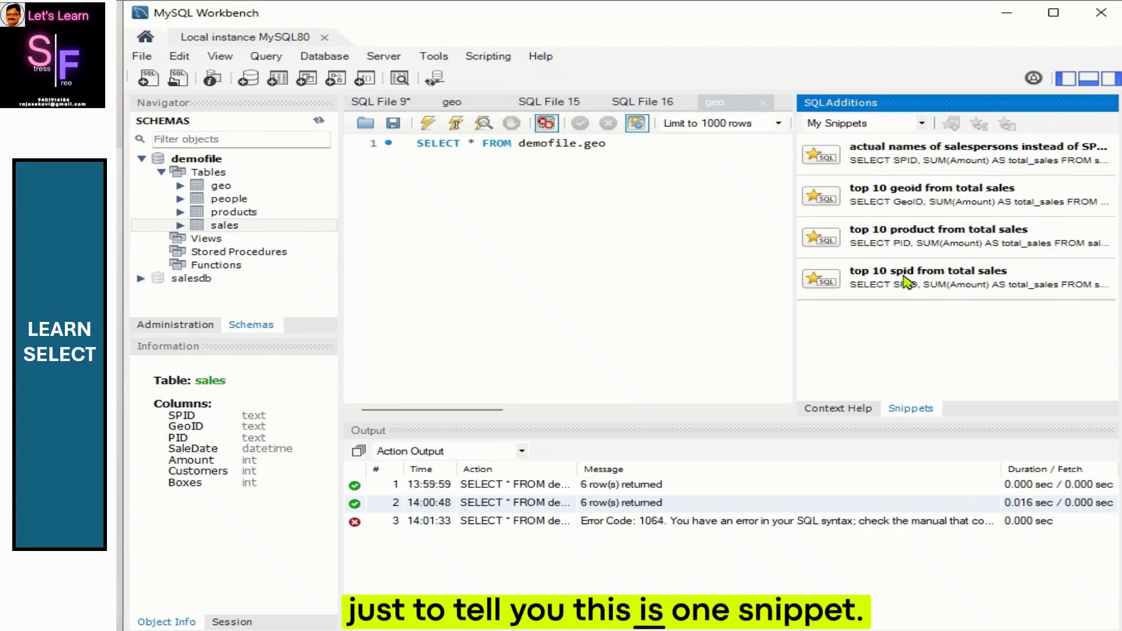
pyautogui.click(913, 292)
pyautogui.rightClick(914, 292)
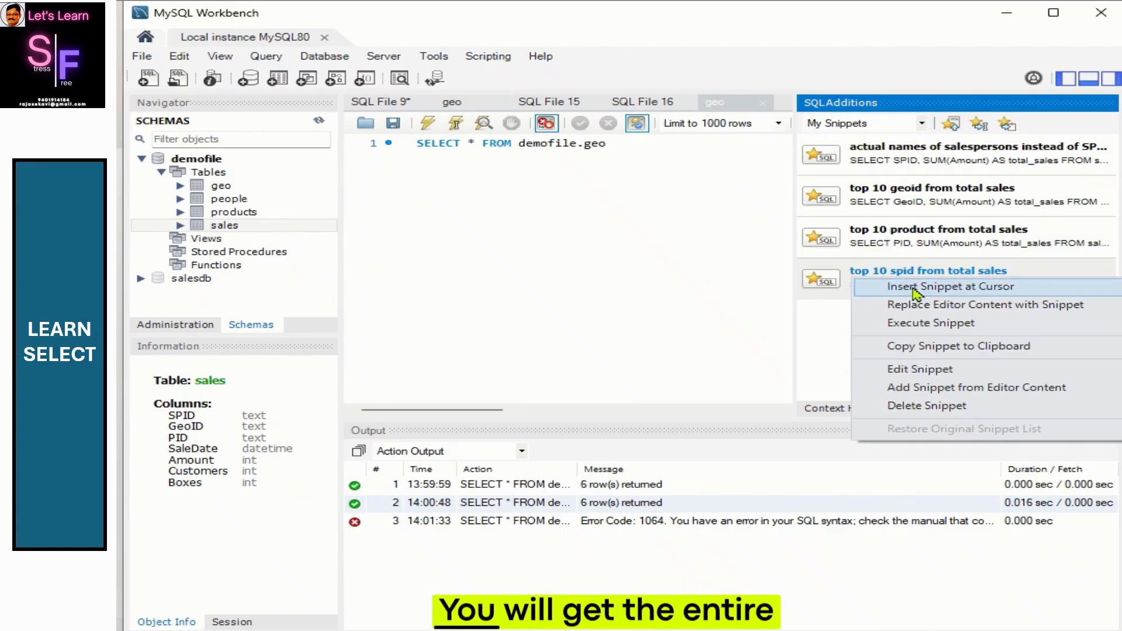
pyautogui.click(922, 331)
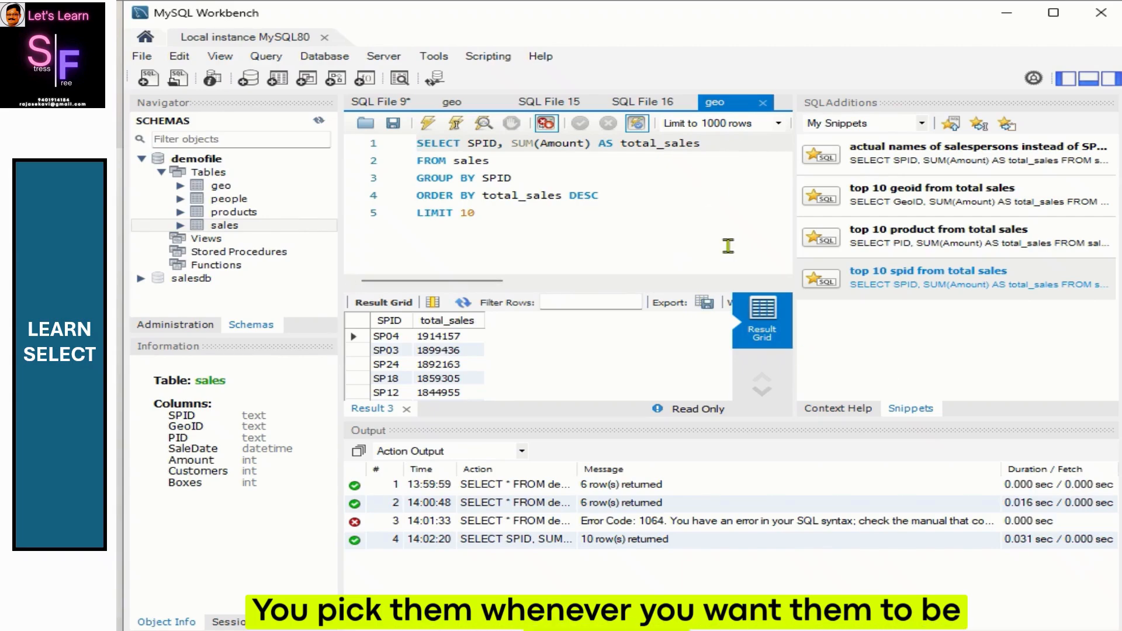
# Step: Hide the navigator, output and SQL additions panels to leave only the query editor and results
pyautogui.click(1069, 84)
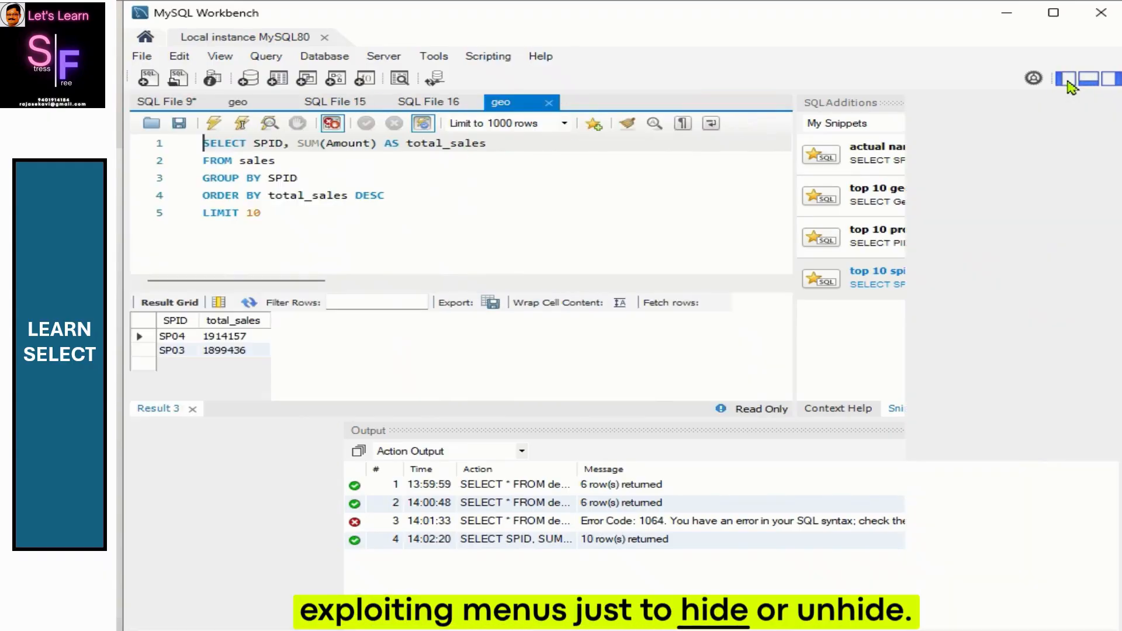
pyautogui.click(1068, 83)
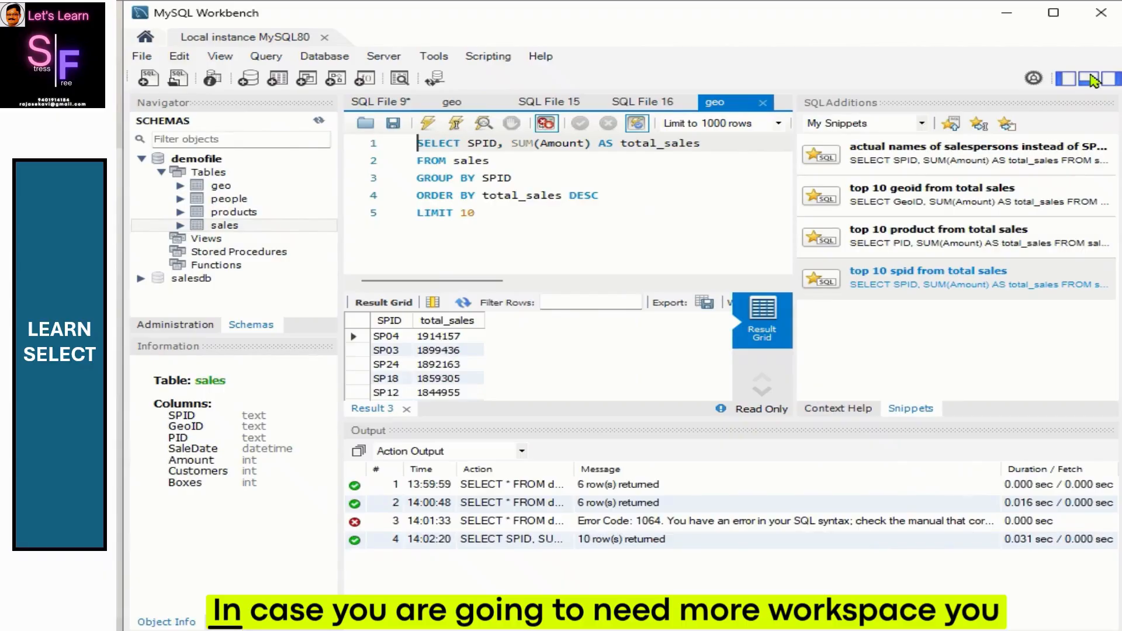
pyautogui.click(1089, 78)
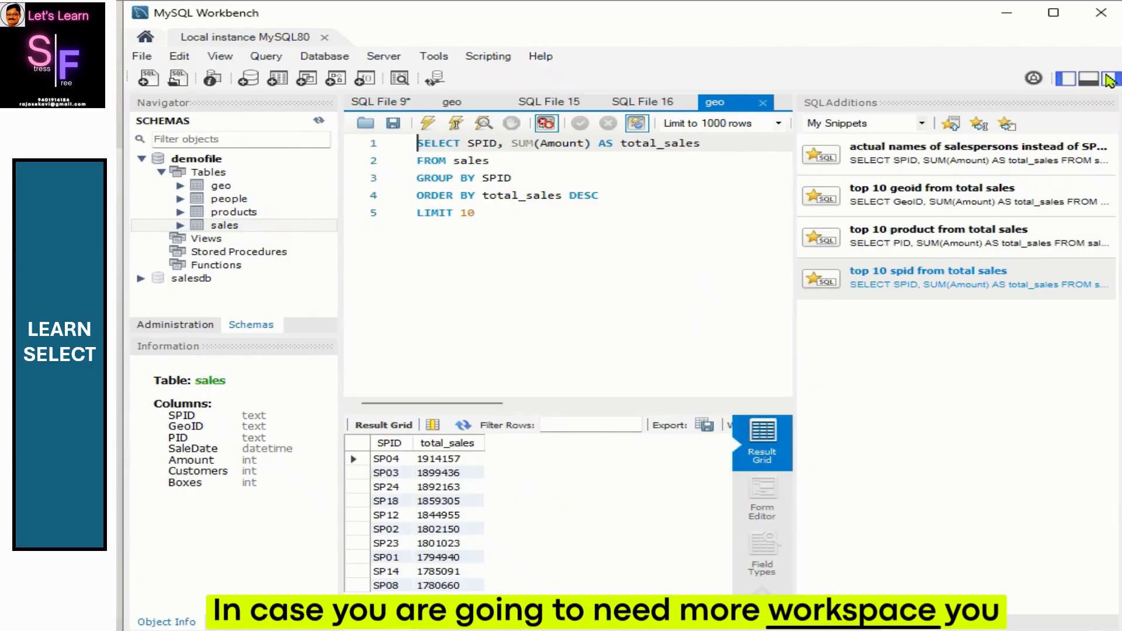
pyautogui.click(1108, 76)
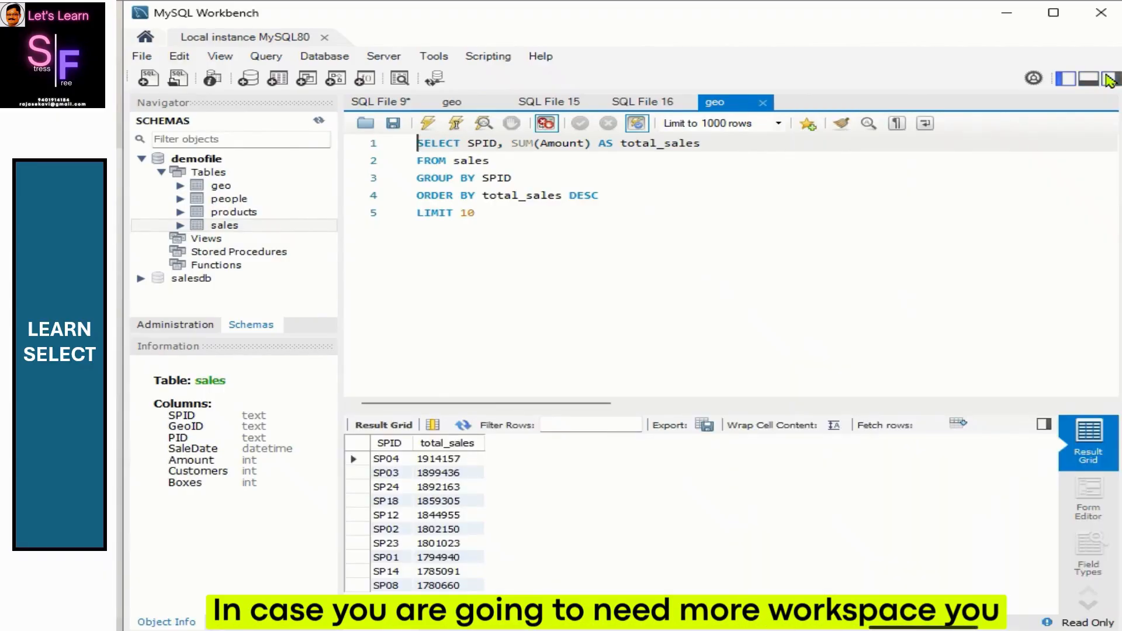
pyautogui.click(1074, 83)
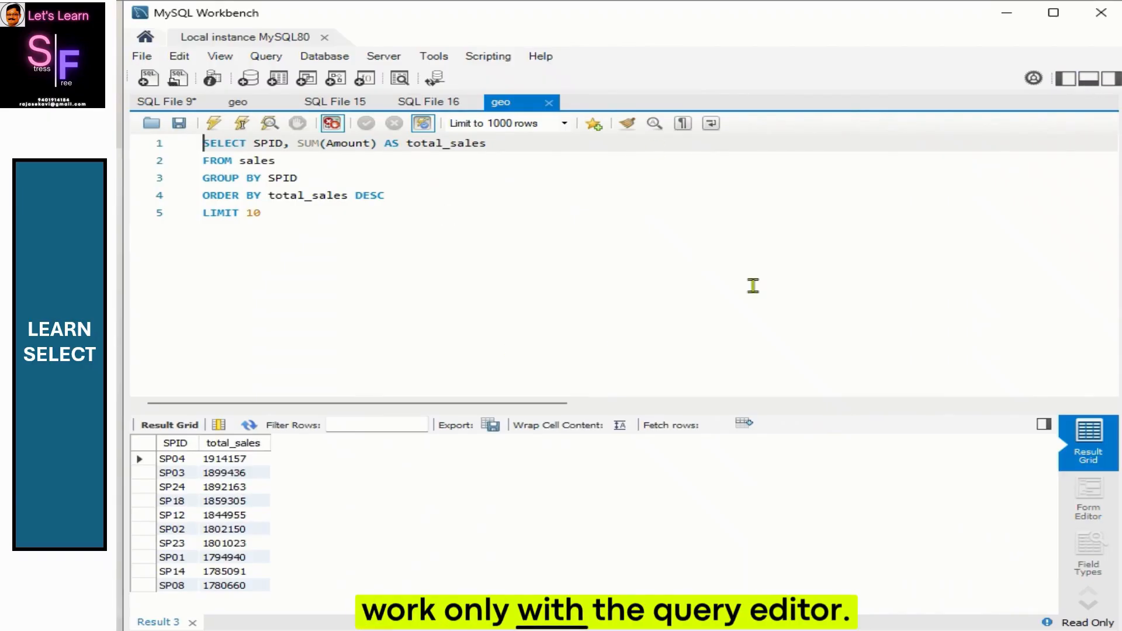